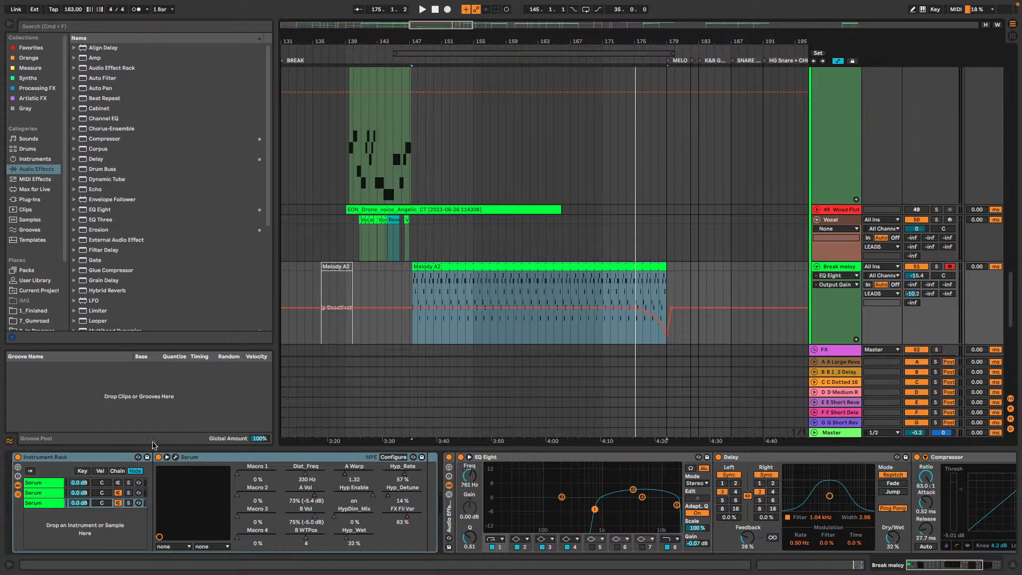
# Step: Solo the first Serum chain in the Instrument Rack and inspect the oscillator settings of its patch
pyautogui.click(129, 483)
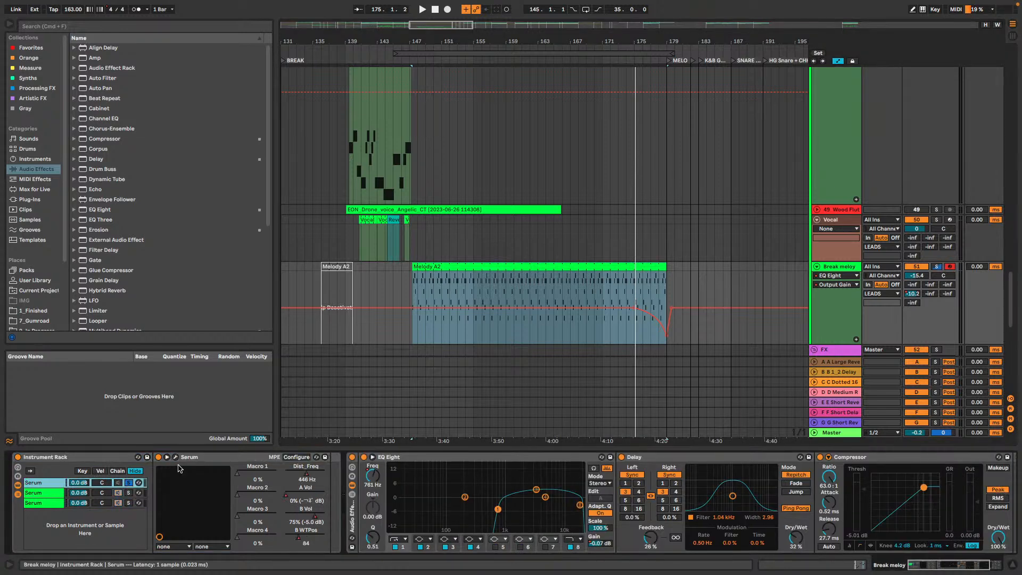
pyautogui.click(175, 458)
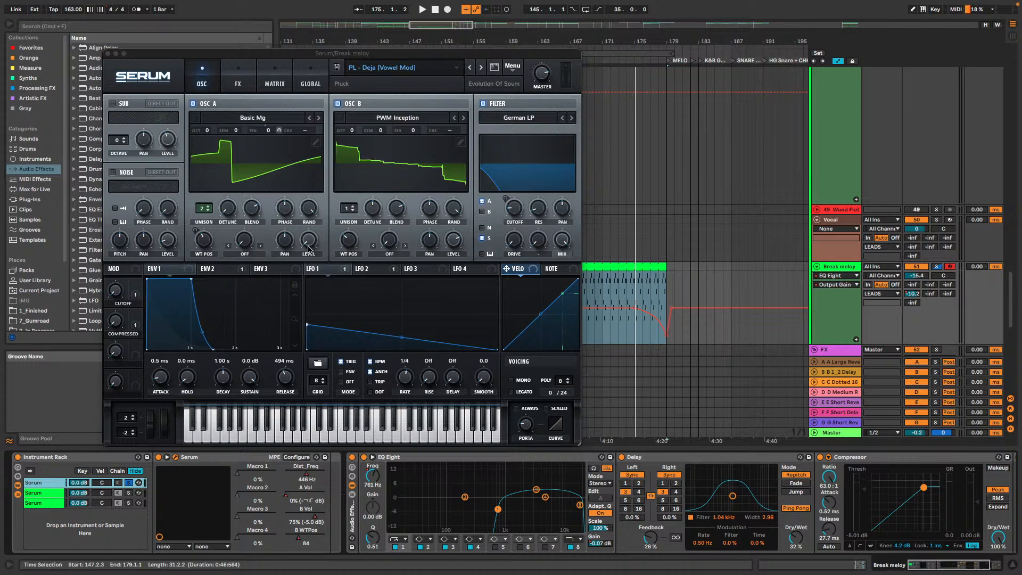
pyautogui.click(109, 54)
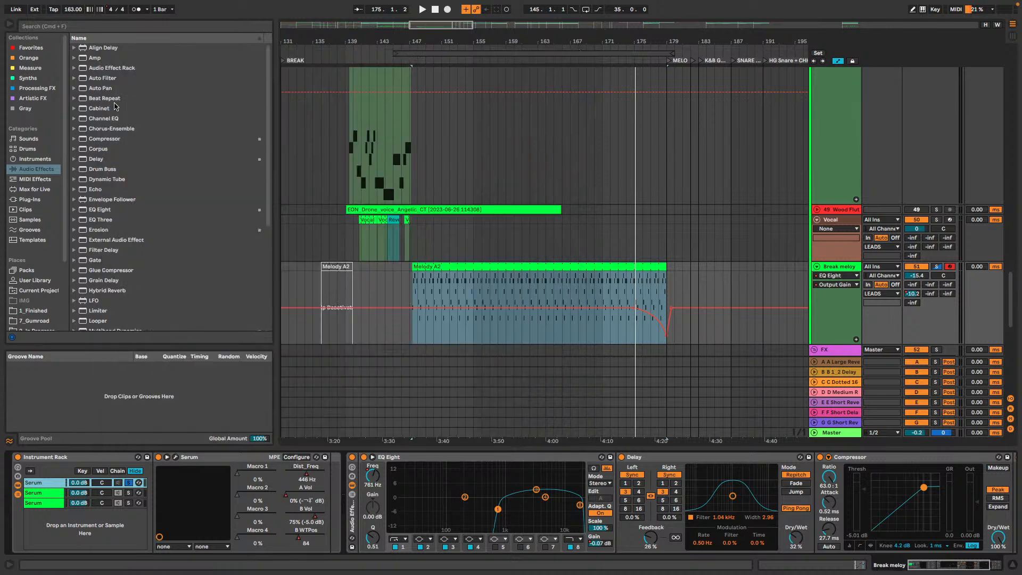
# Step: Show the A Vol automation and then the B Vol automation of the first Serum chain on the Break meloy track
pyautogui.rightClick(294, 499)
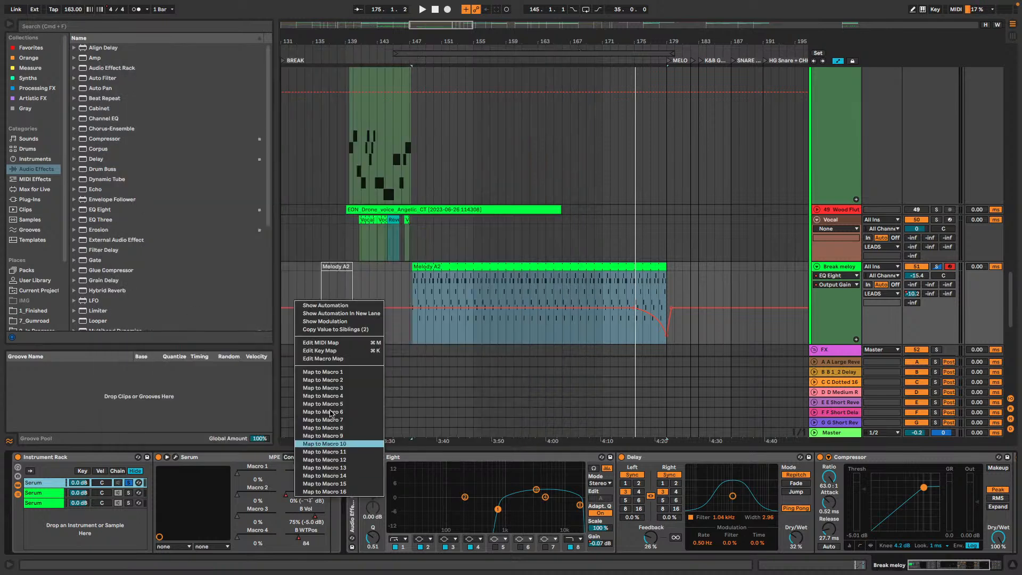
pyautogui.click(342, 318)
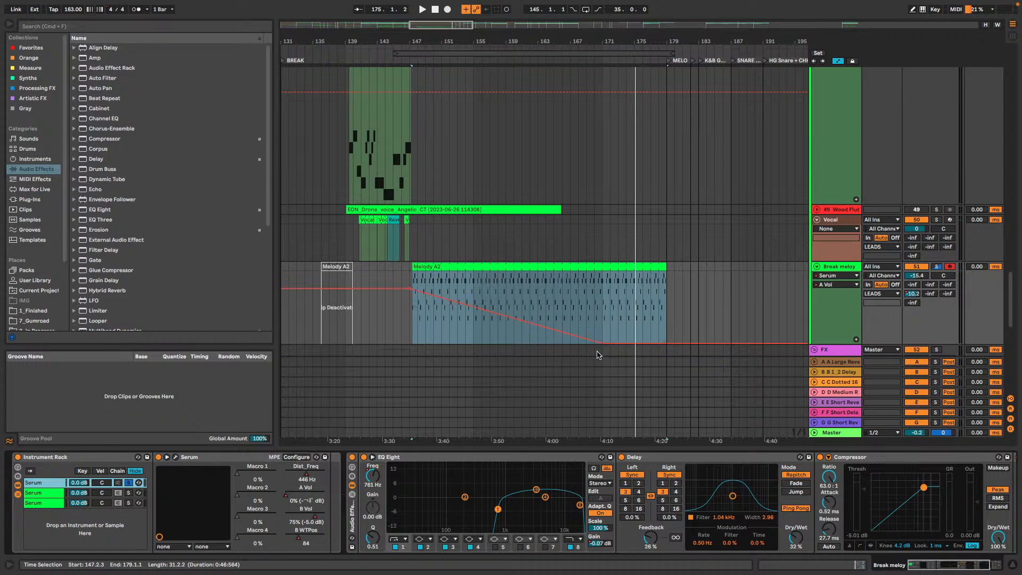
pyautogui.rightClick(313, 508)
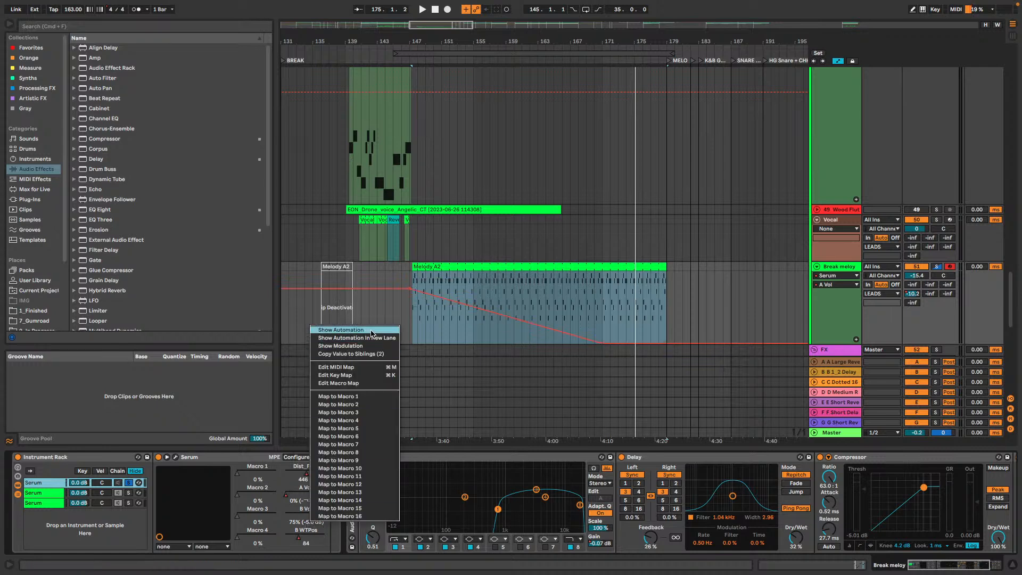
pyautogui.click(341, 327)
# Step: Play the Melody A2 clip with the first Serum chain soloed, and turn its solo off
pyautogui.click(450, 266)
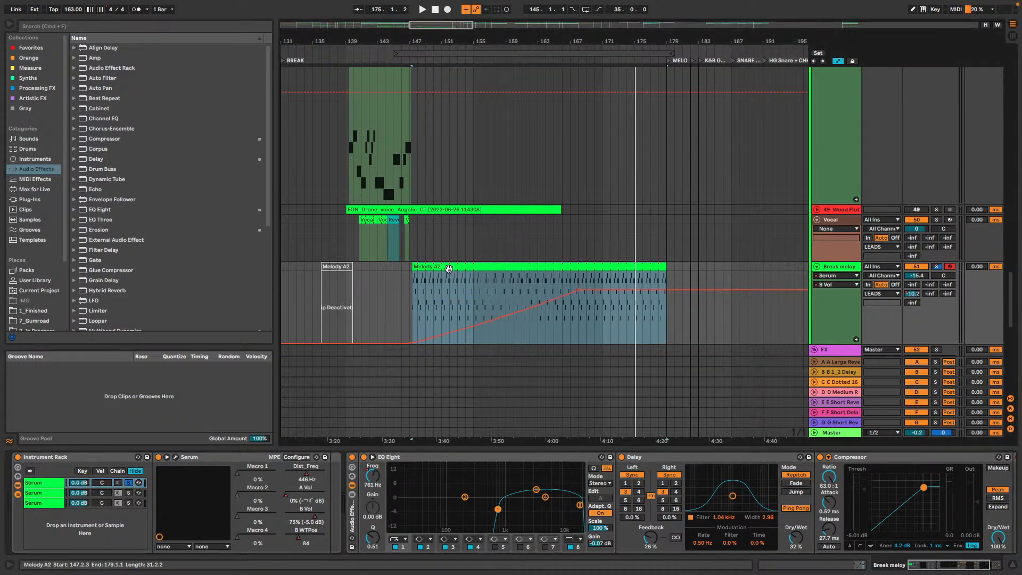
pyautogui.press('space')
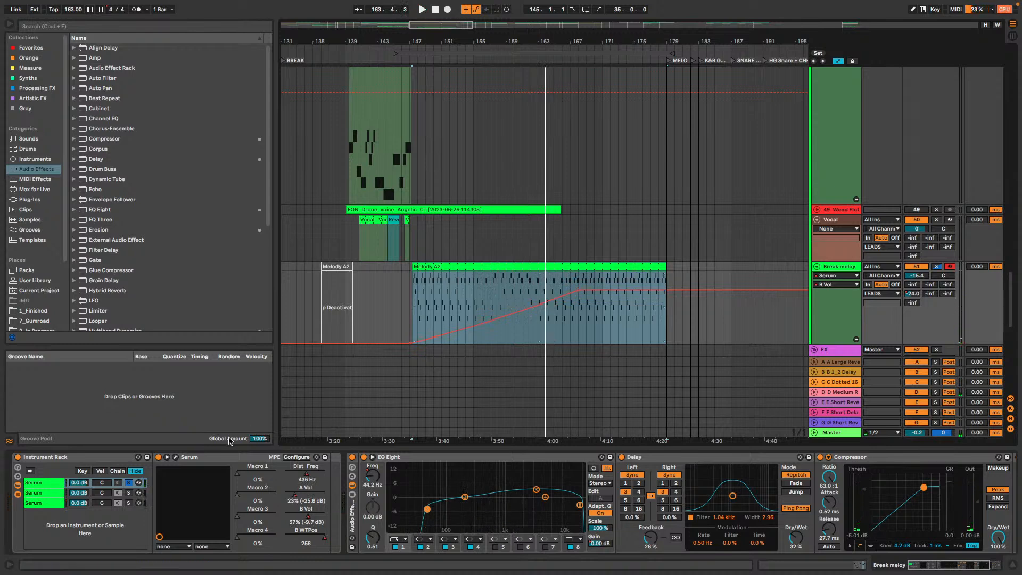
pyautogui.click(128, 483)
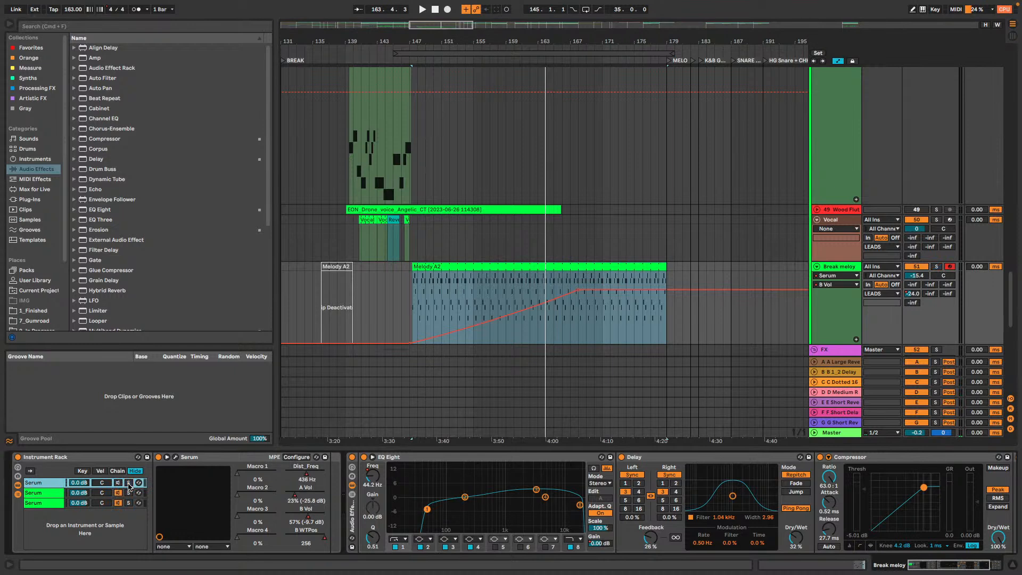
# Step: Inspect the oscillator settings of the second Serum chain's patch and close the plugin
pyautogui.click(48, 493)
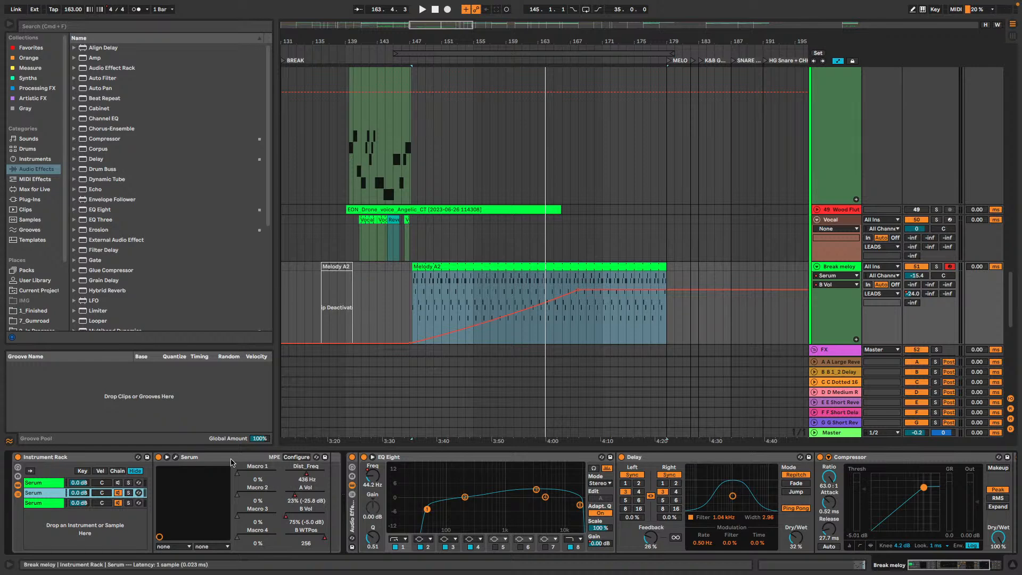
pyautogui.click(176, 457)
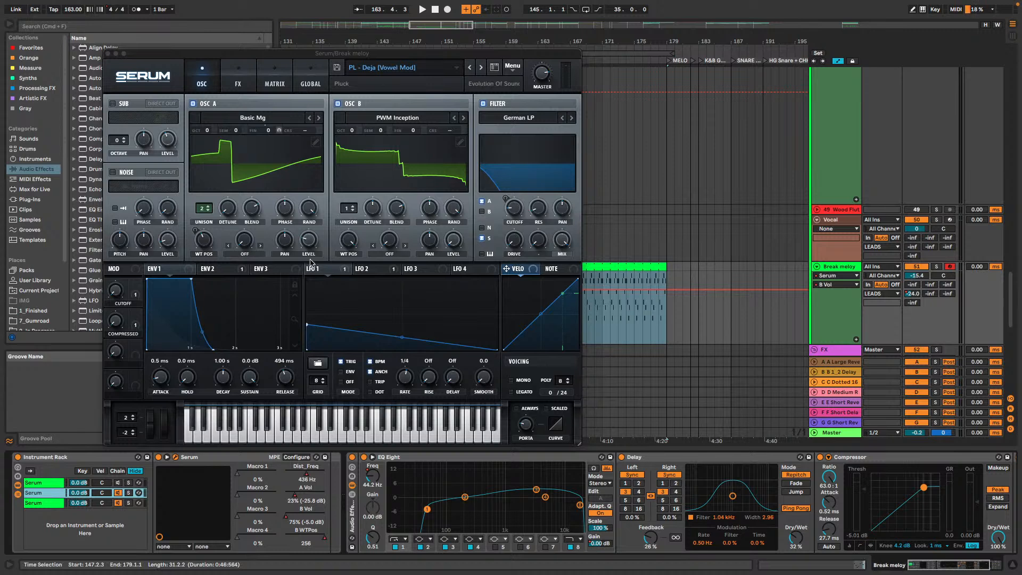
pyautogui.click(107, 54)
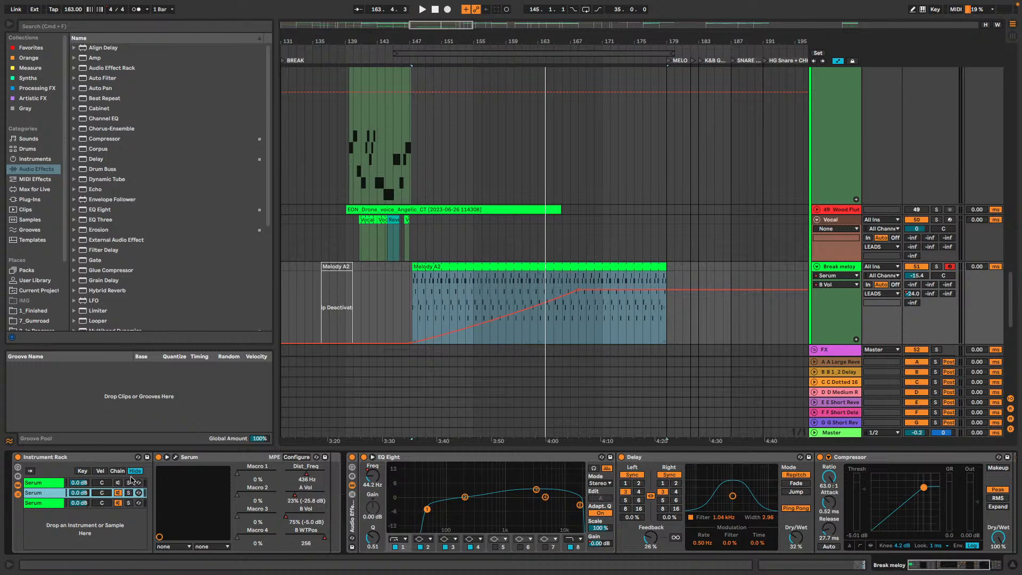
# Step: Show the A Vol automation of the third Serum chain and inspect its patch
pyautogui.click(53, 503)
pyautogui.rightClick(318, 496)
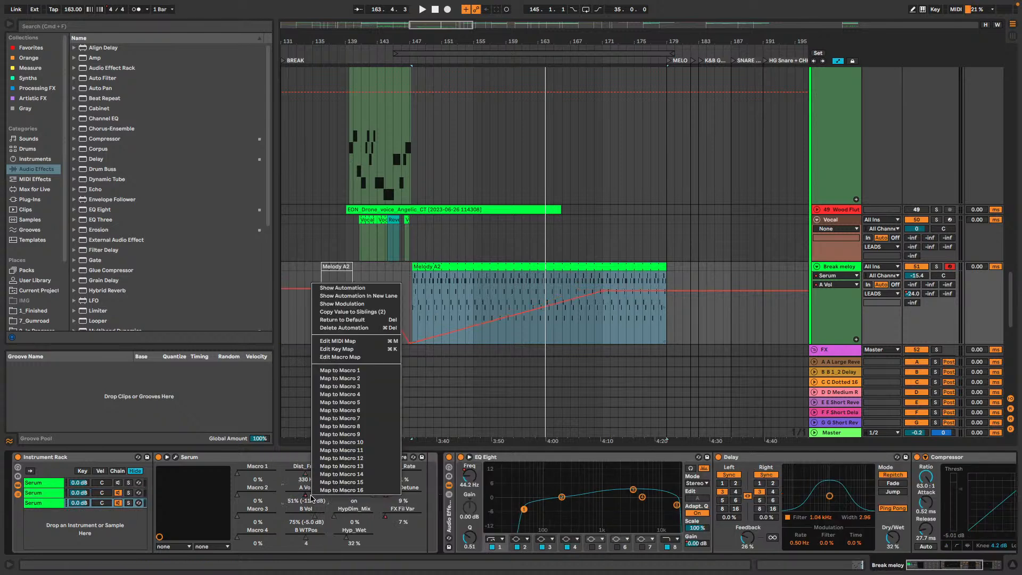
pyautogui.click(371, 288)
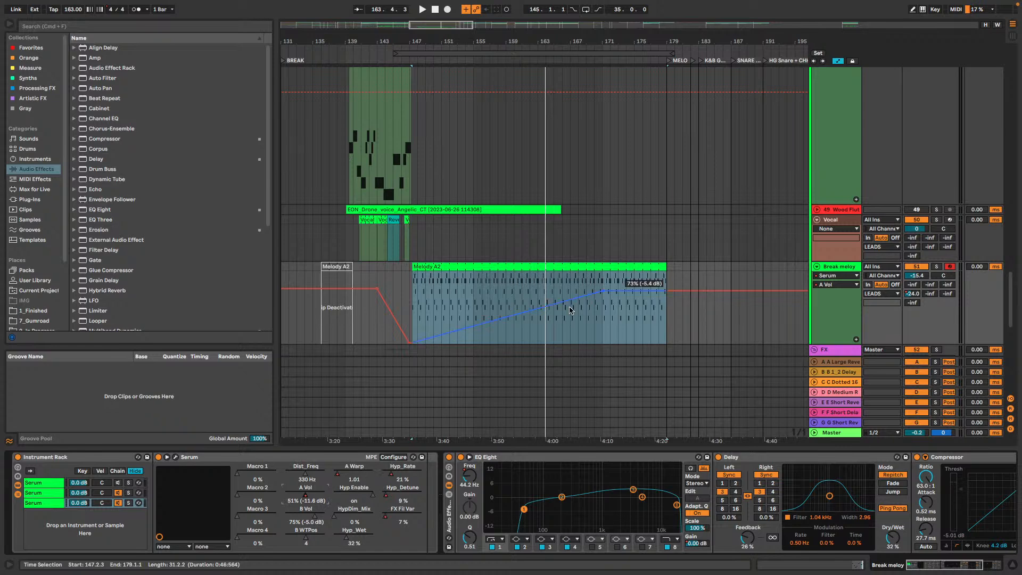
pyautogui.click(175, 458)
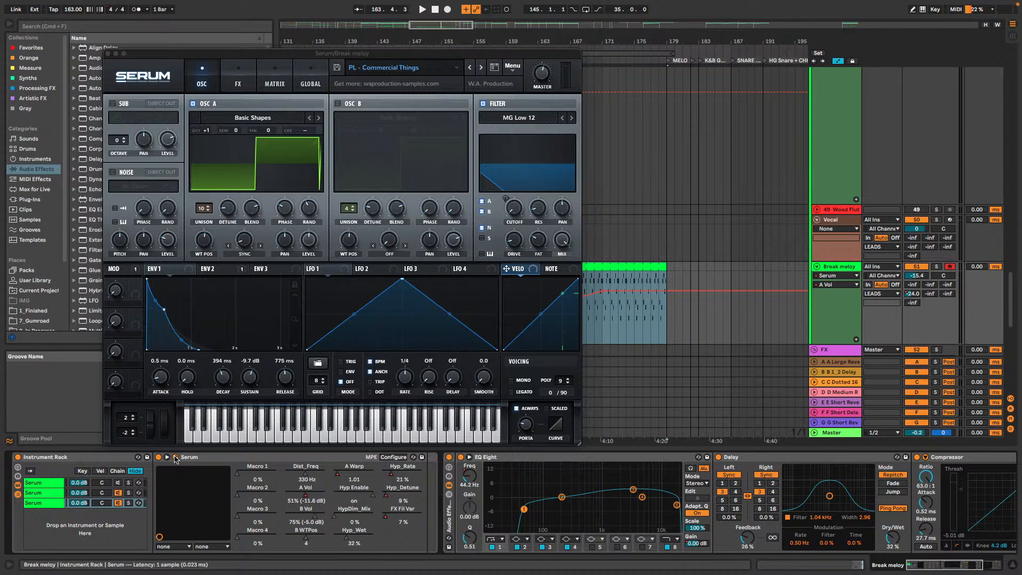
pyautogui.click(175, 457)
# Step: Show the A Vol automation and then the B Vol automation of the second Serum chain for comparison
pyautogui.click(37, 495)
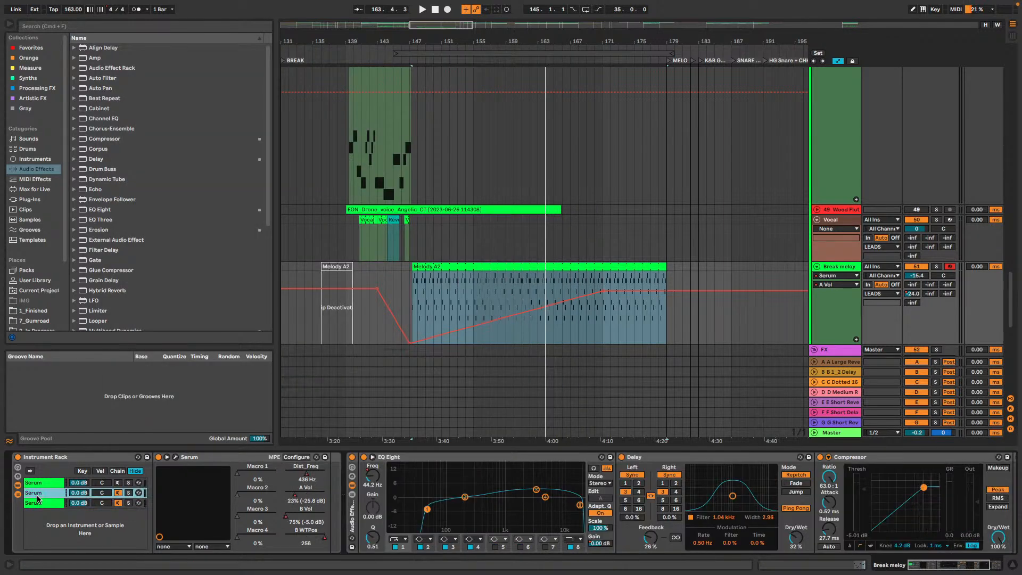
pyautogui.rightClick(296, 495)
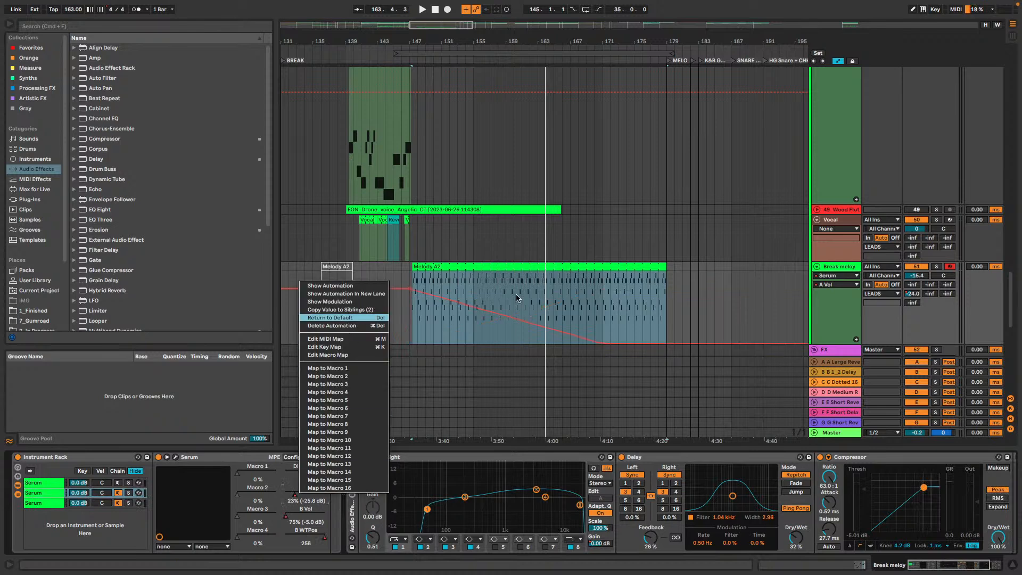
pyautogui.click(309, 519)
pyautogui.rightClick(291, 519)
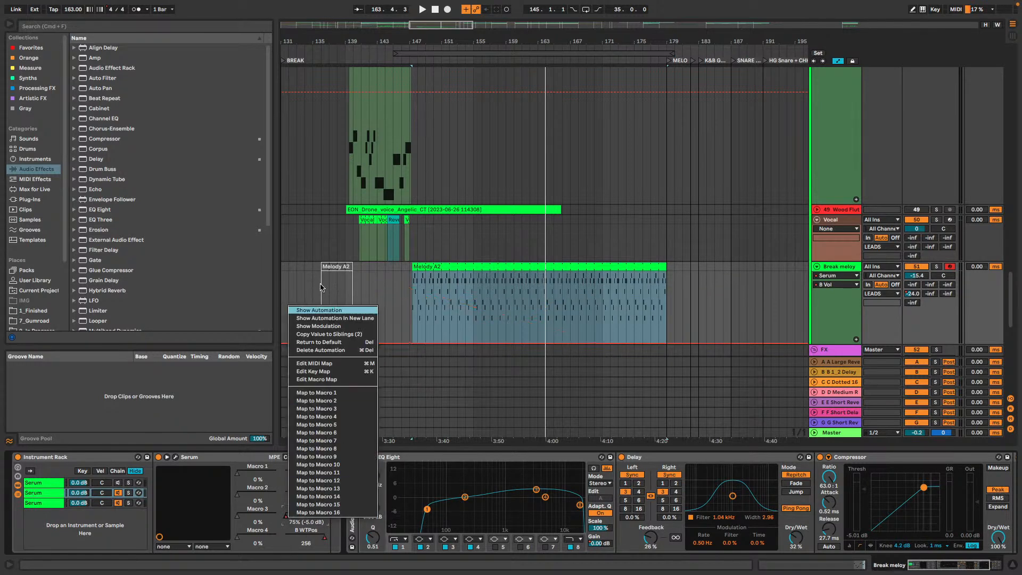
pyautogui.click(323, 310)
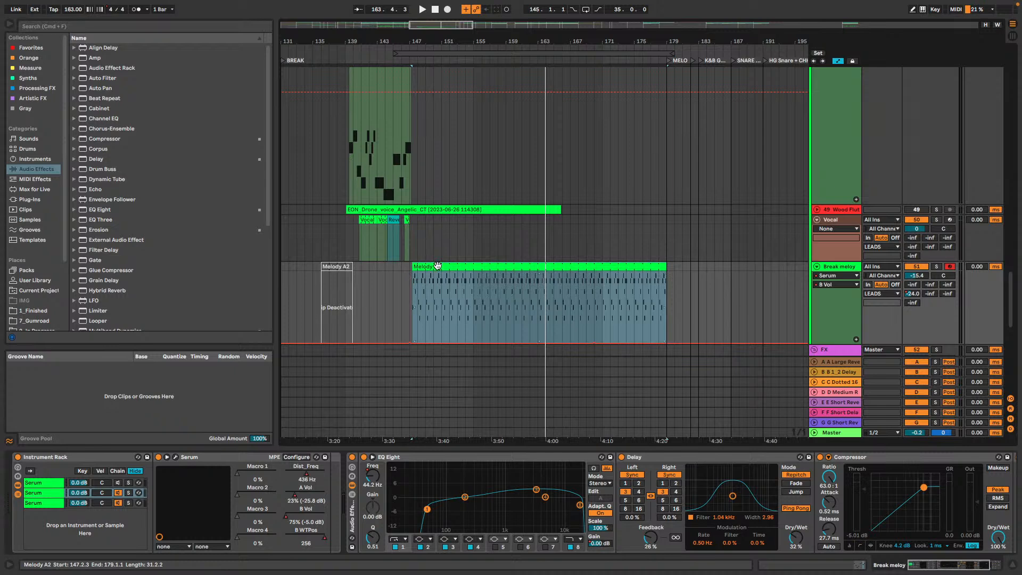
# Step: Play the Melody A2 clip through the active Serum chains, and move the start position to bar 145
pyautogui.press('space')
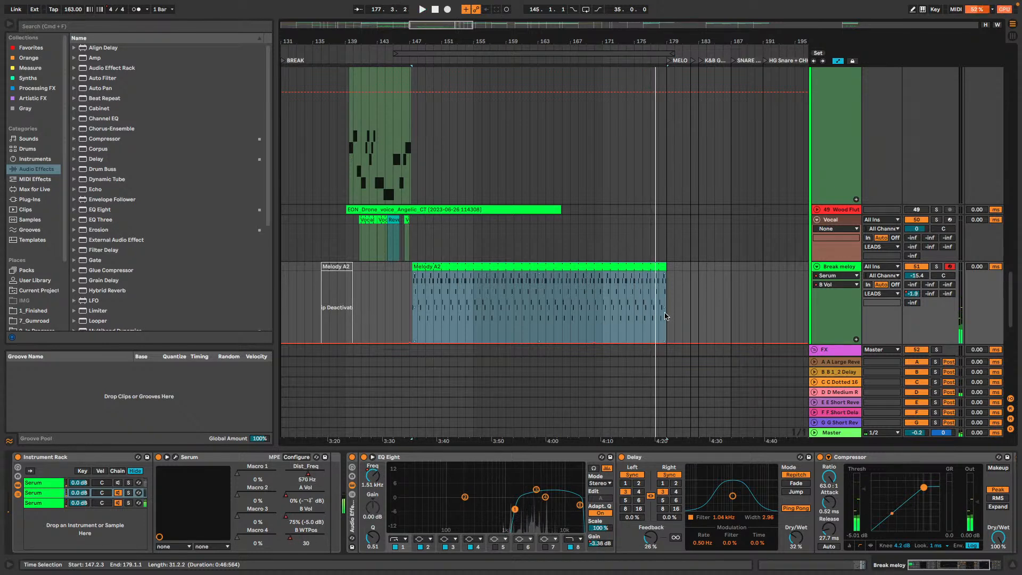
pyautogui.click(393, 308)
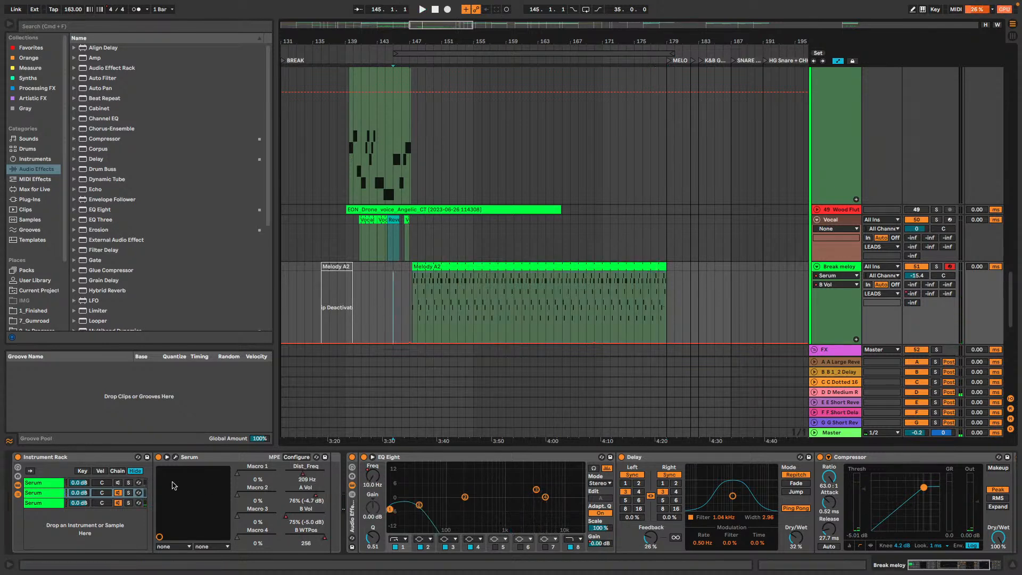
# Step: Inspect the effects and oscillator settings of the third Serum chain's patch and close the plugin
pyautogui.click(53, 505)
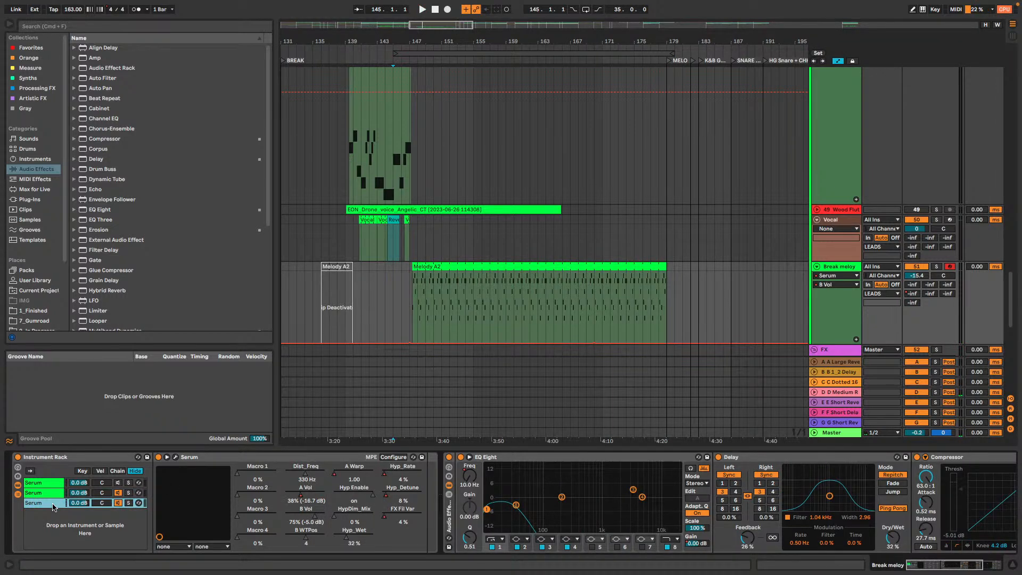
pyautogui.click(175, 456)
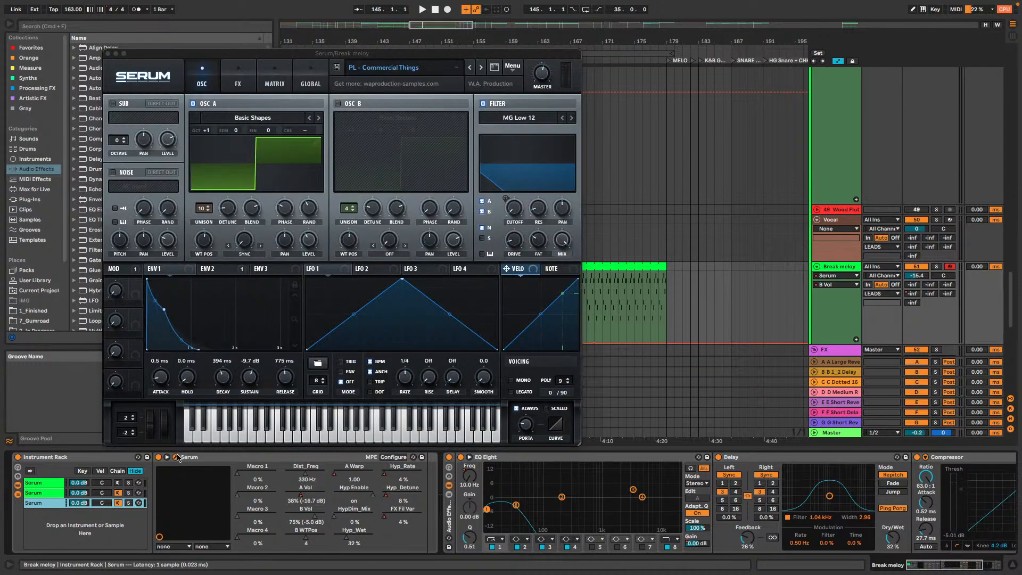
pyautogui.click(252, 73)
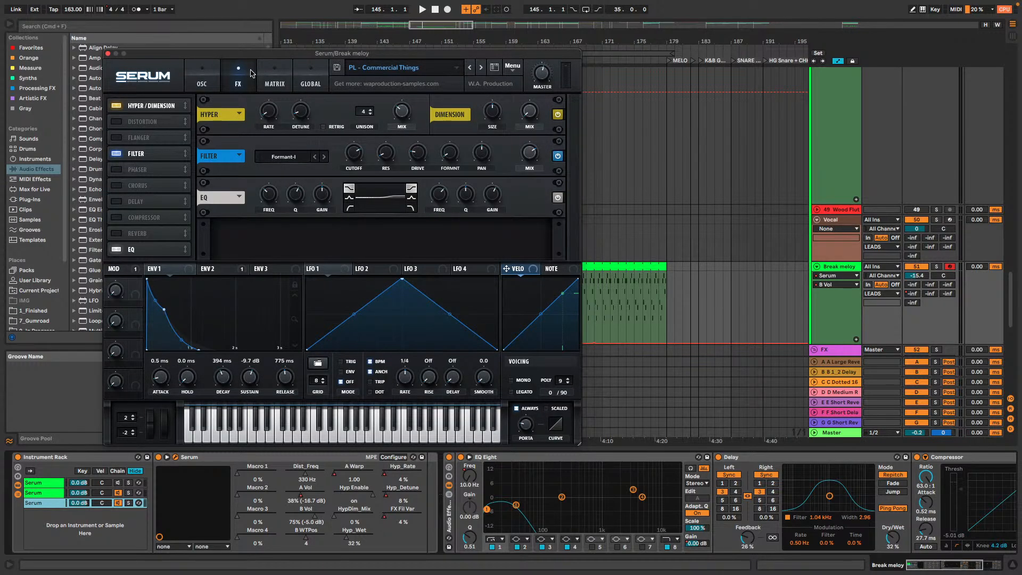
pyautogui.click(216, 78)
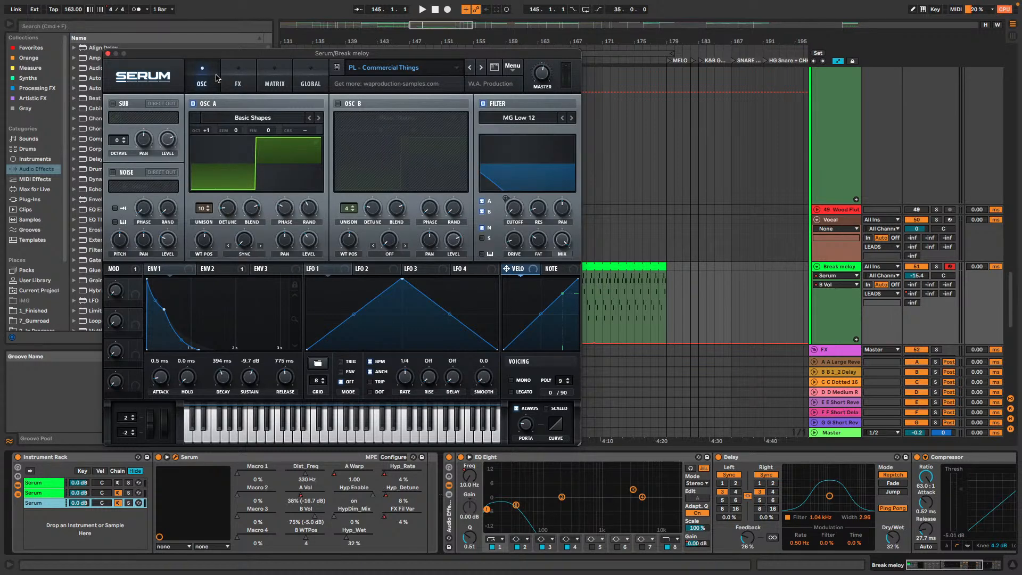
pyautogui.click(107, 54)
# Step: Toggle the Delay among the effects of the second Serum chain's patch and close the plugin
pyautogui.click(60, 492)
pyautogui.click(167, 457)
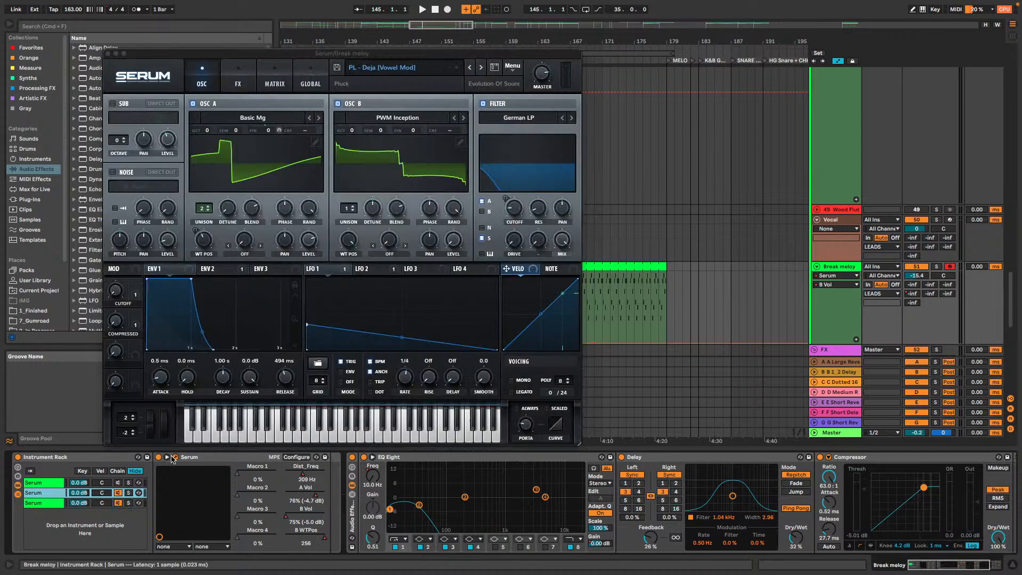
pyautogui.click(239, 89)
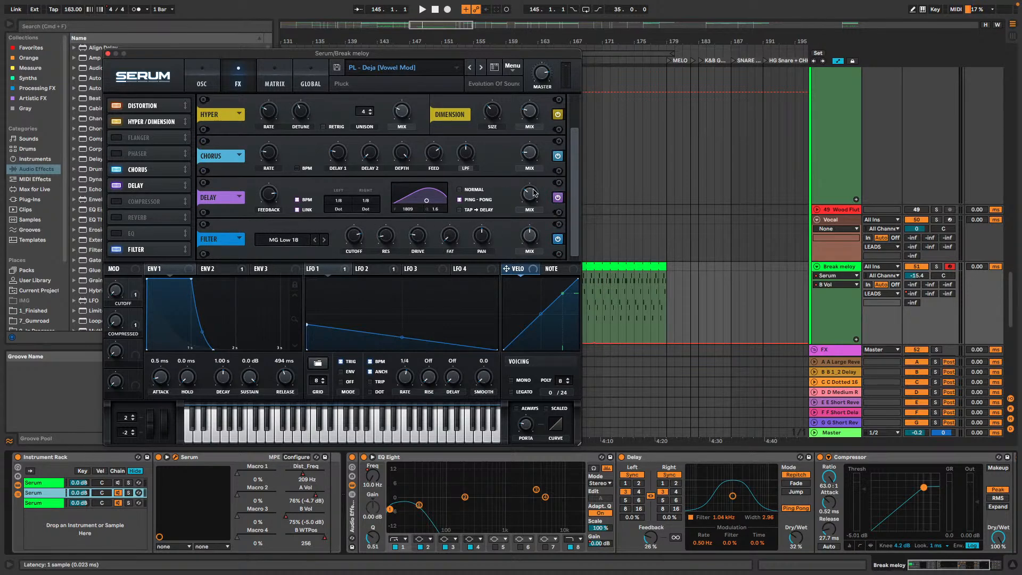
pyautogui.click(558, 198)
pyautogui.click(108, 55)
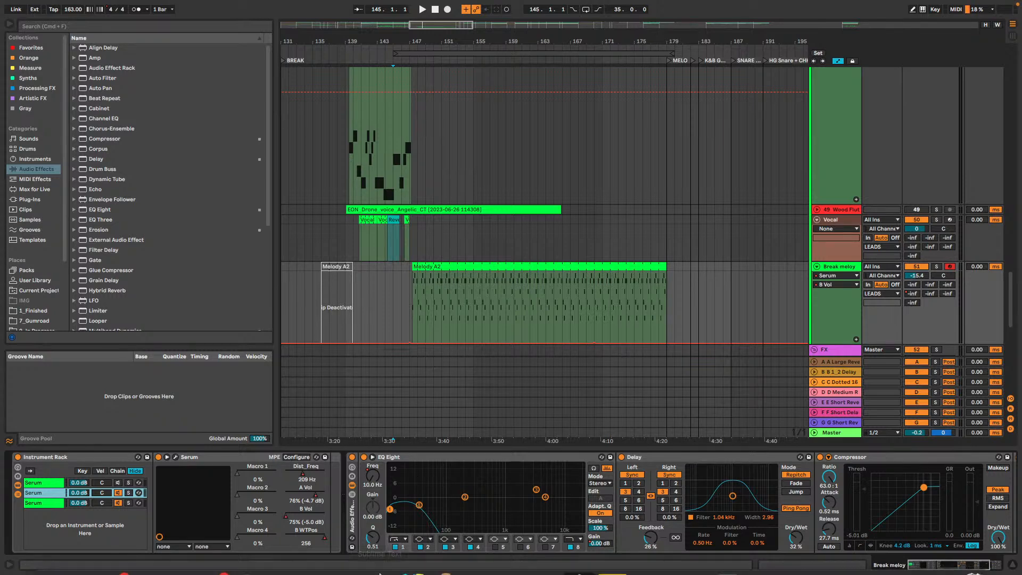
pyautogui.moveTo(150, 570)
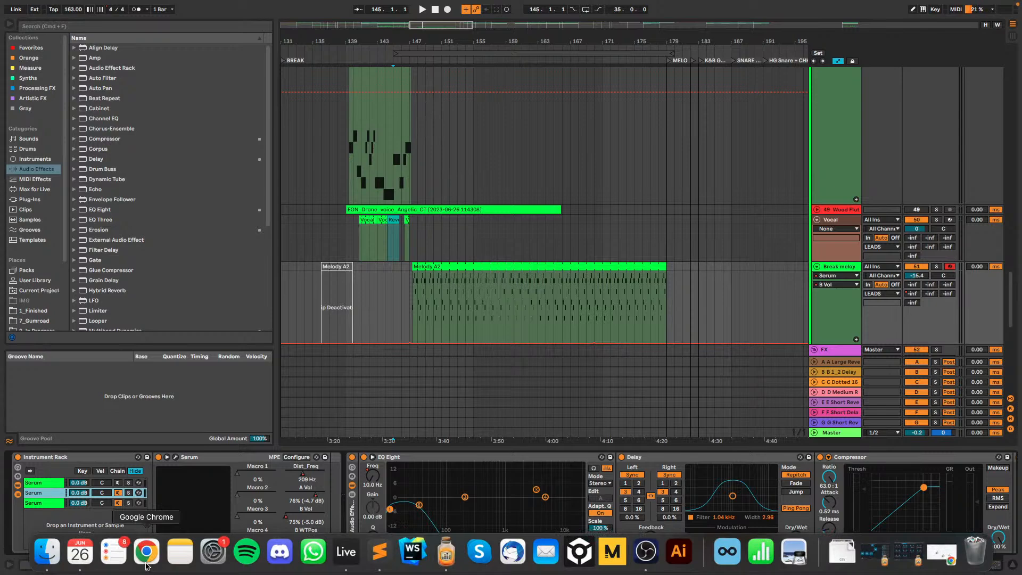
pyautogui.click(146, 565)
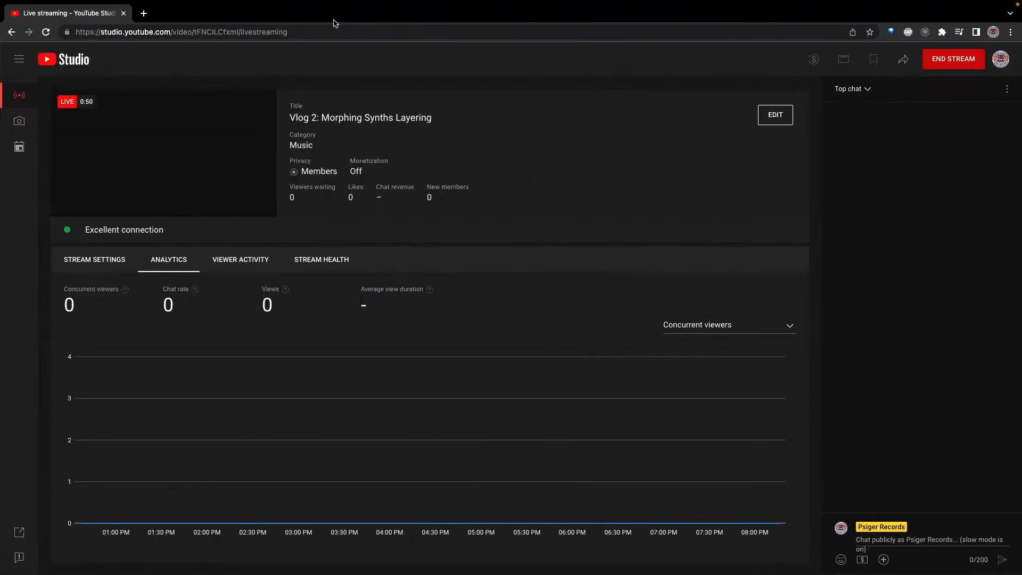
pyautogui.click(905, 537)
pyautogui.write('Funnelhttps://www.psiger.com/join-the-waitinglist')
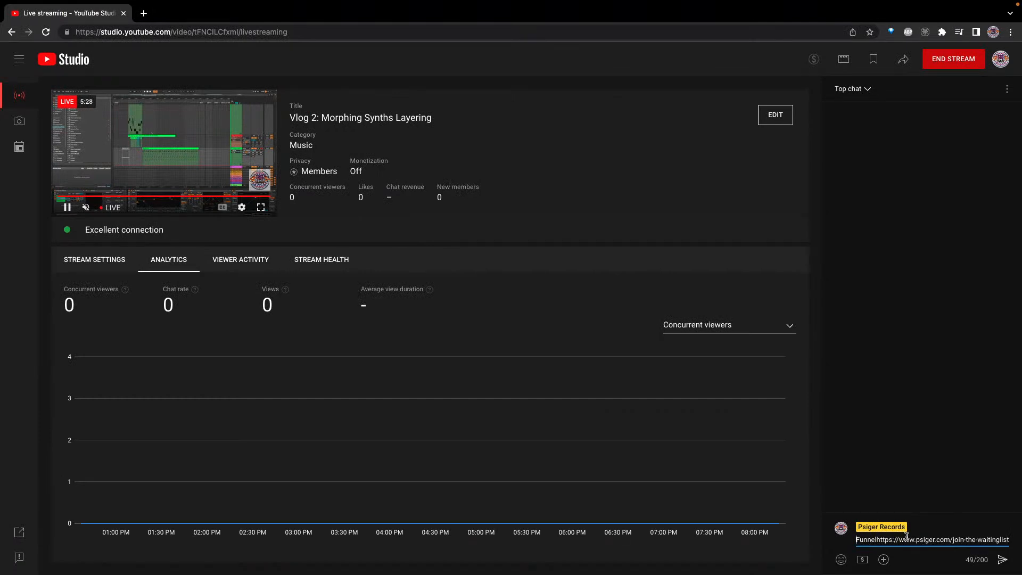
pyautogui.moveTo(876, 540); pyautogui.dragTo(856, 539)
pyautogui.press('BackSpace')
pyautogui.press('super+a')
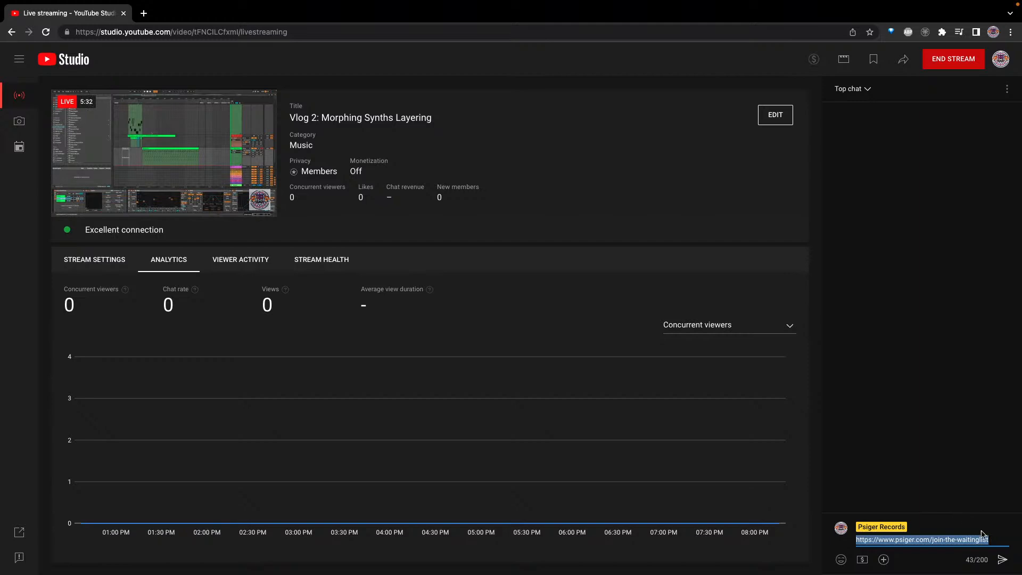